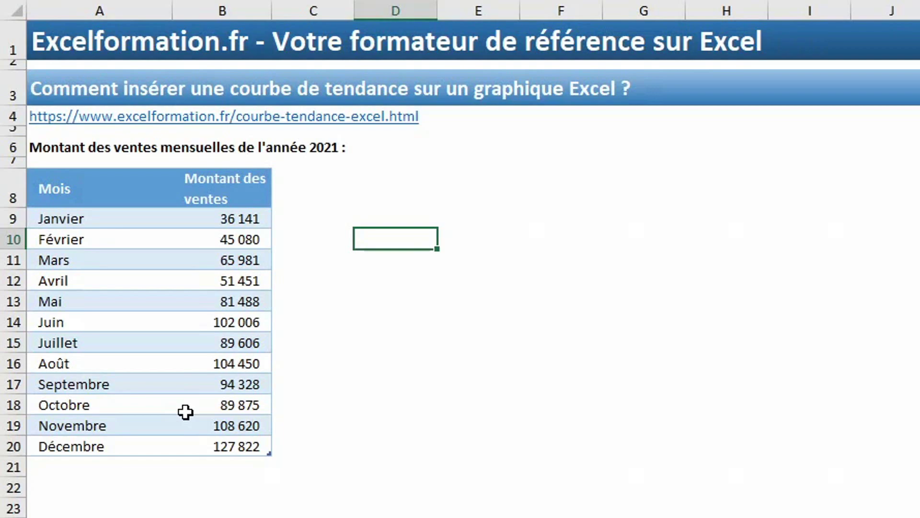
Insert a line chart with markers (Courbe avec marques) from the monthly sales table.
left_click(187, 281)
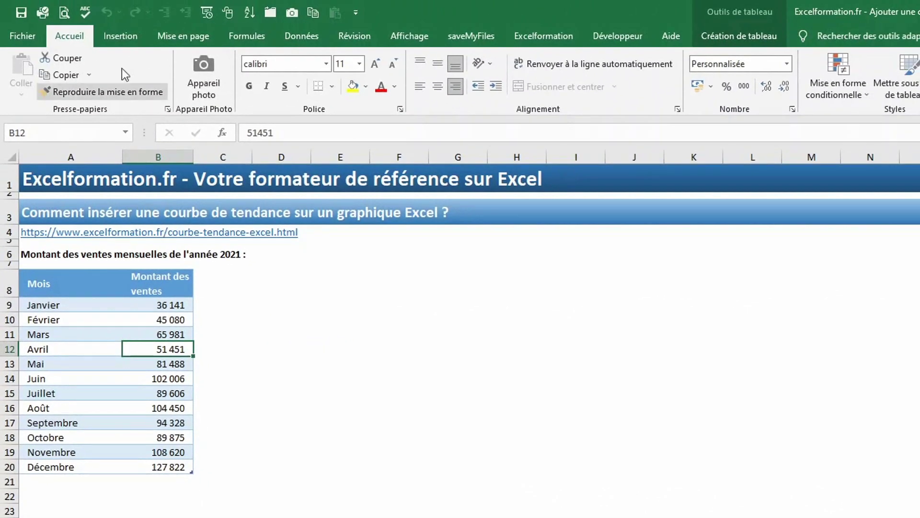
left_click(115, 37)
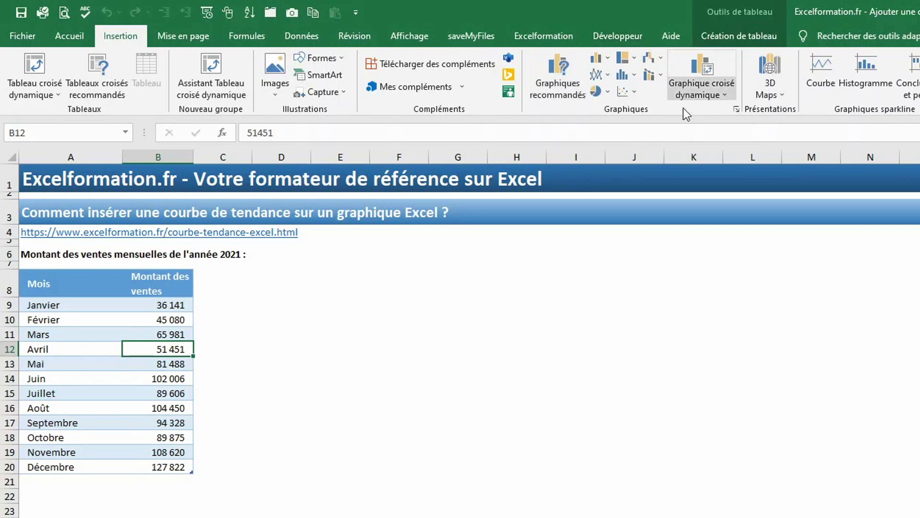
left_click(599, 77)
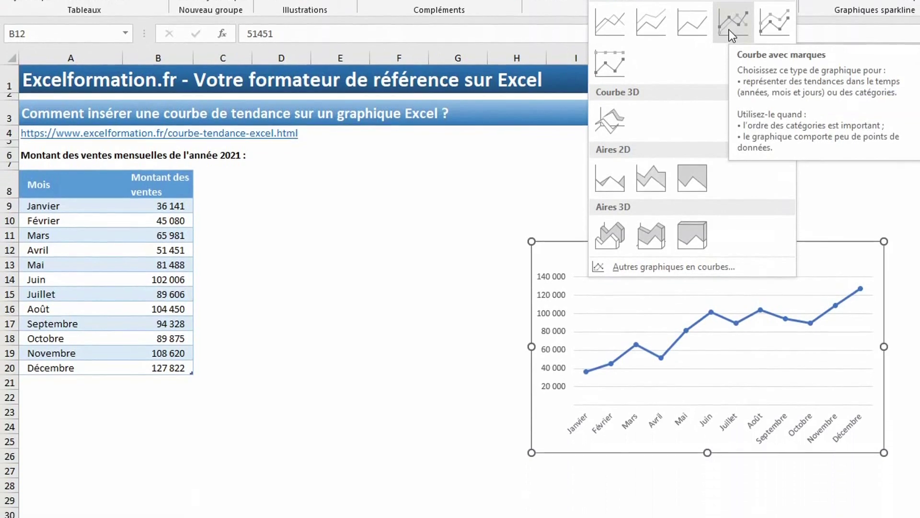
left_click(729, 126)
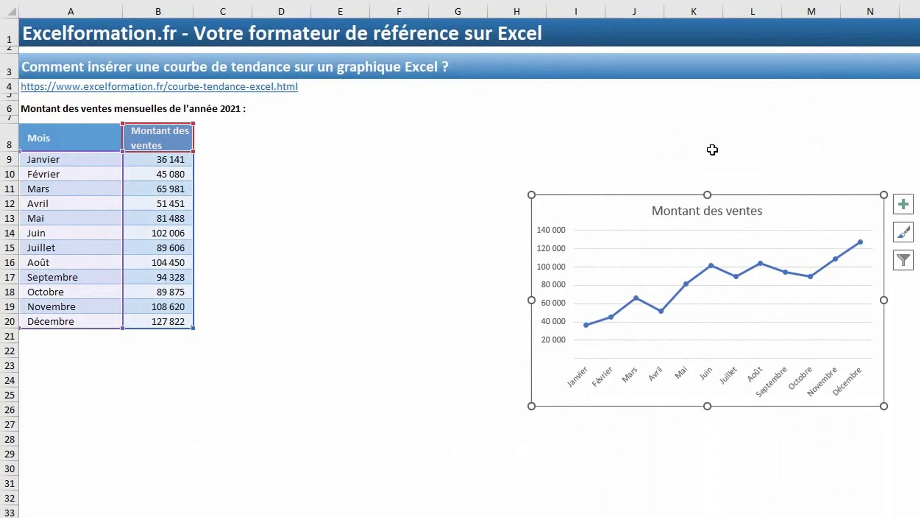
Link the chart title to cell A6 with the formula ='excelformation.fr - Linéaire'!$A$6.
left_click(688, 211)
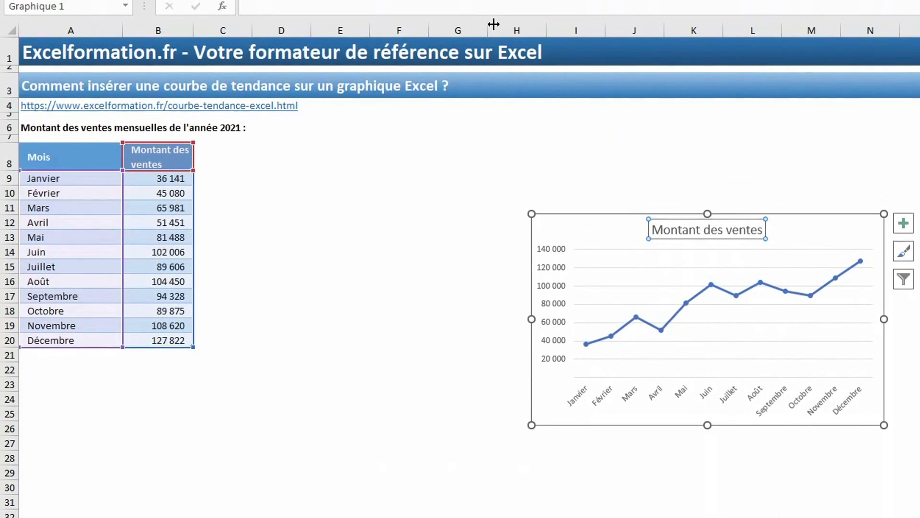
left_click(495, 14)
type("=")
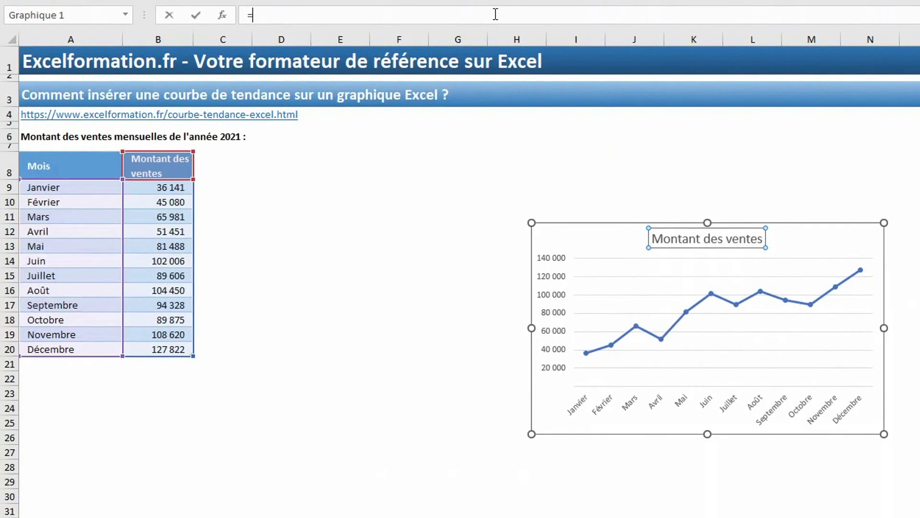
left_click(27, 137)
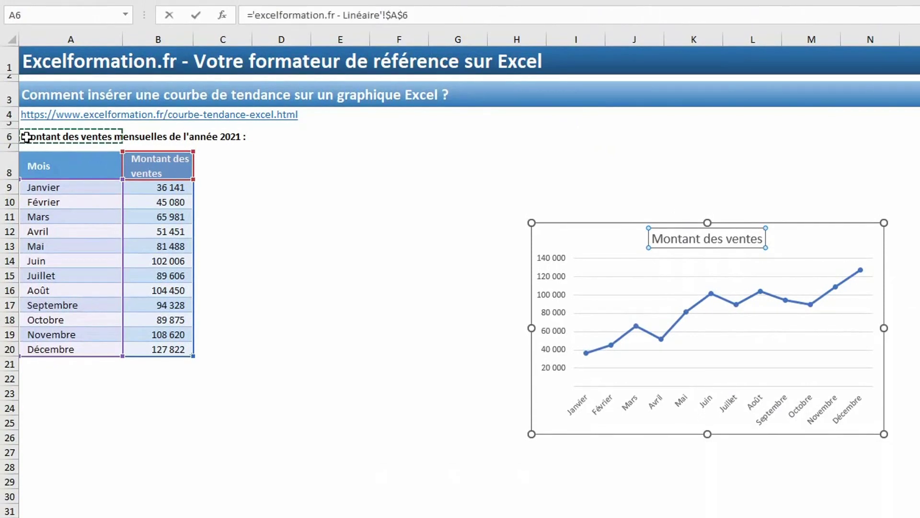
key("Return")
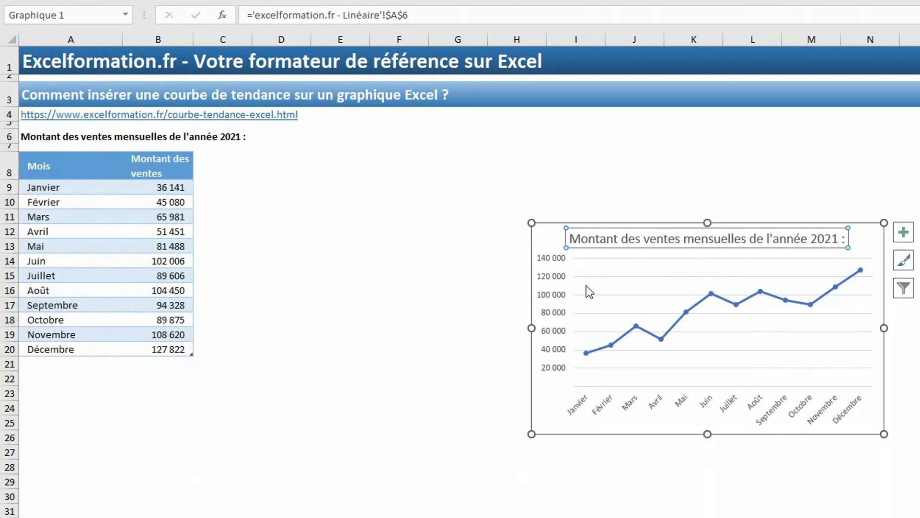
Add axis titles to the chart: "Mois de l'année 2021" for the horizontal axis and "Montant des ventes (€)" for the vertical axis.
left_click(881, 234)
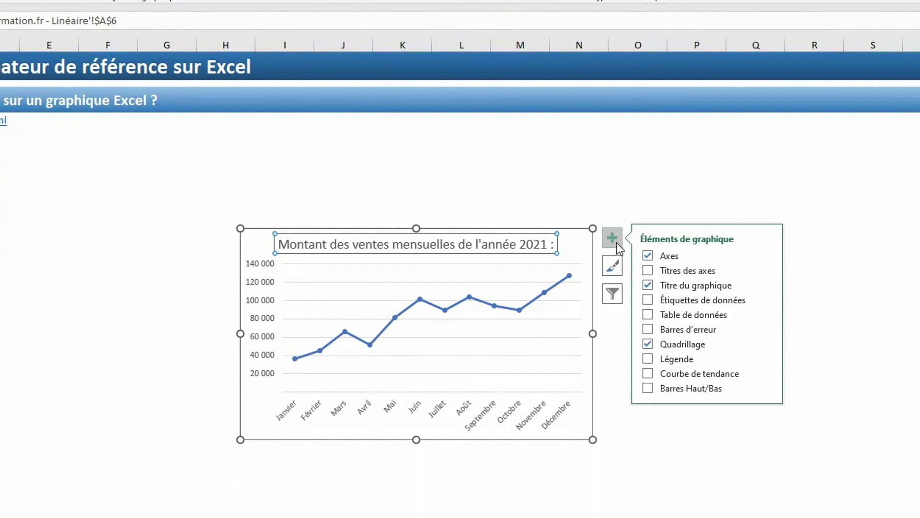
left_click(646, 271)
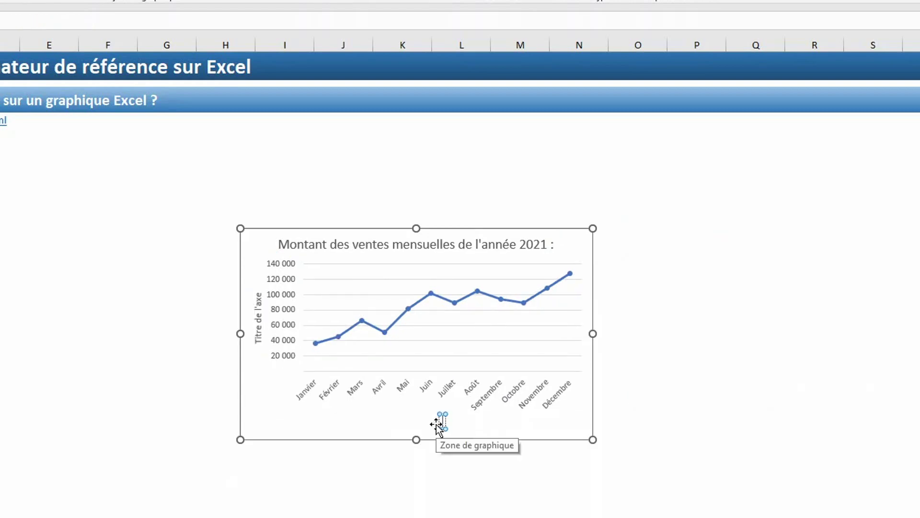
type("Mois de l'année")
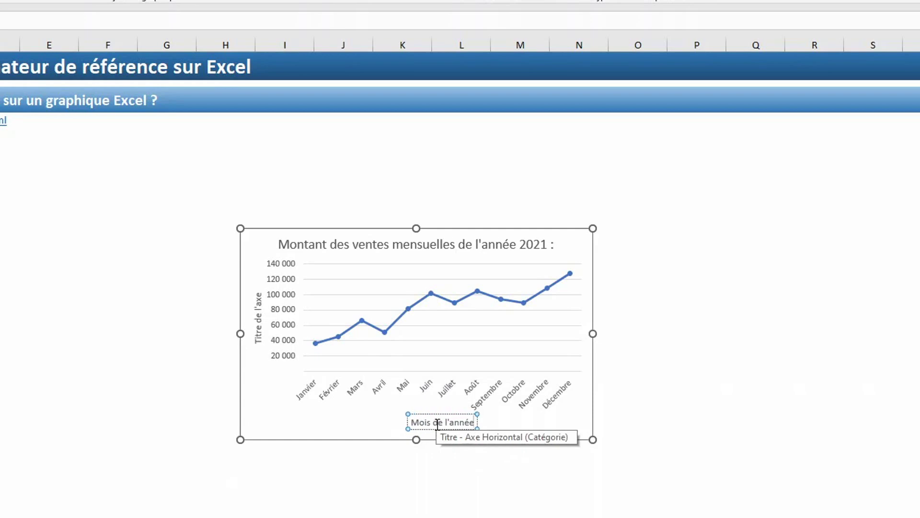
type(" 2021")
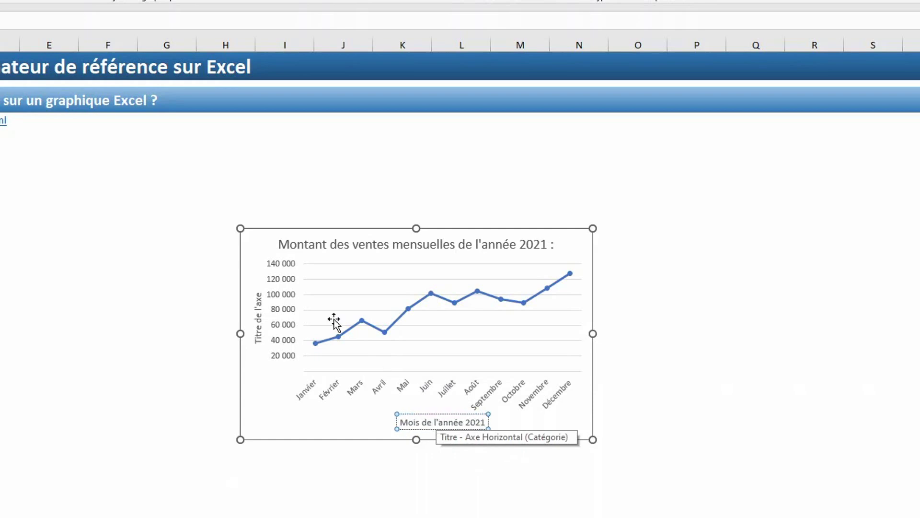
left_click(259, 309)
triple_click(259, 309)
type("Montant des v")
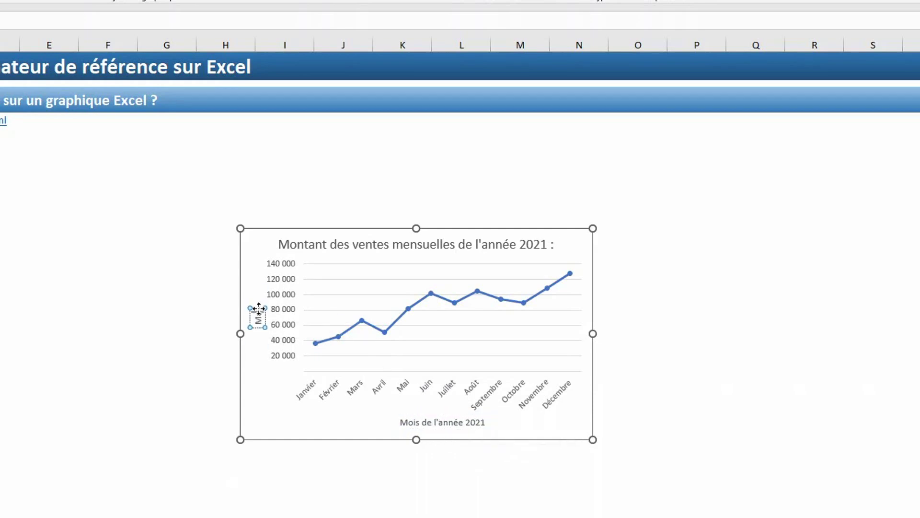
type("entes (€)")
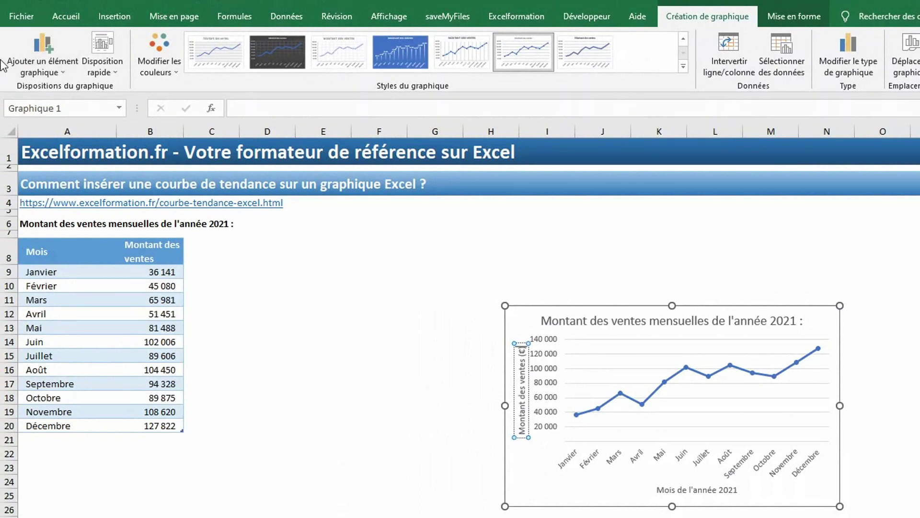
left_click(29, 68)
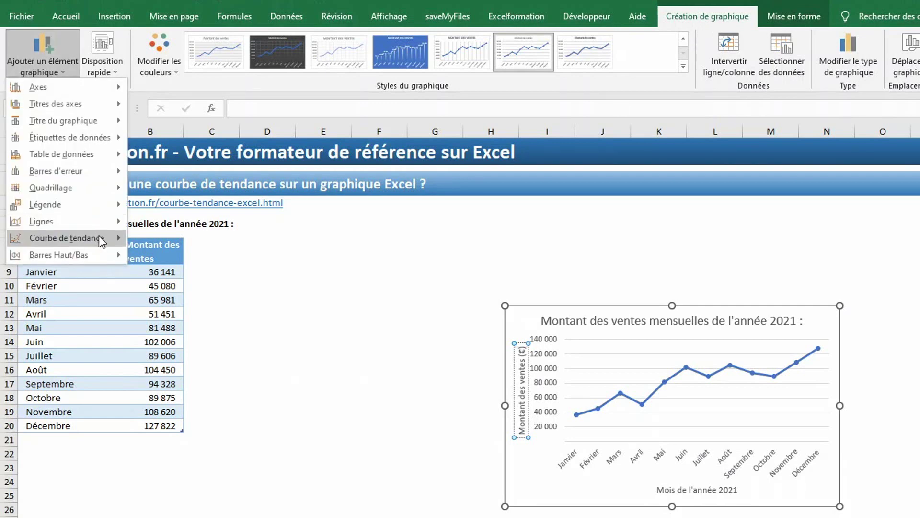
mouse_move(100, 239)
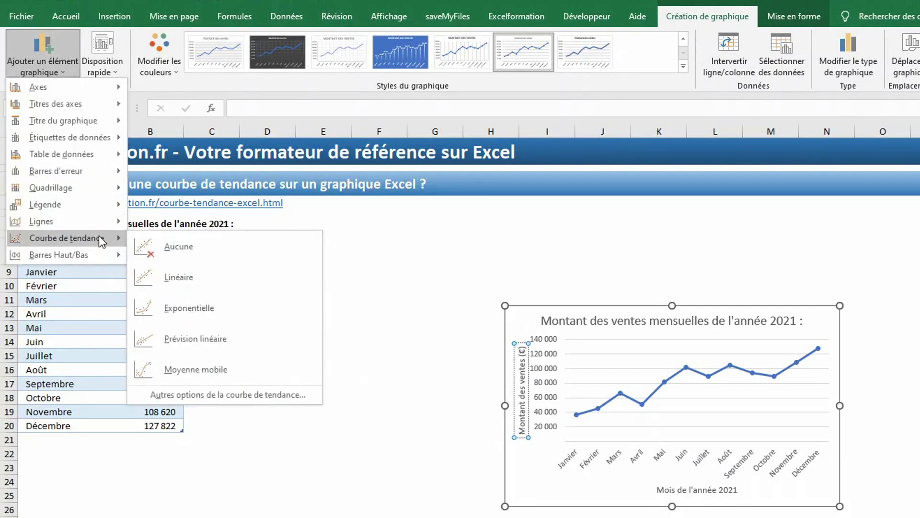
left_click(816, 330)
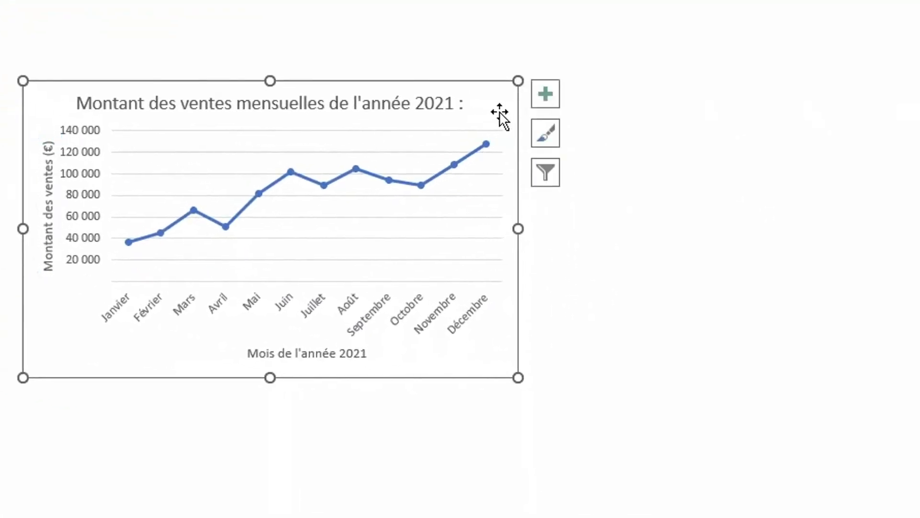
Add a default linear trendline to the sales chart.
left_click(557, 98)
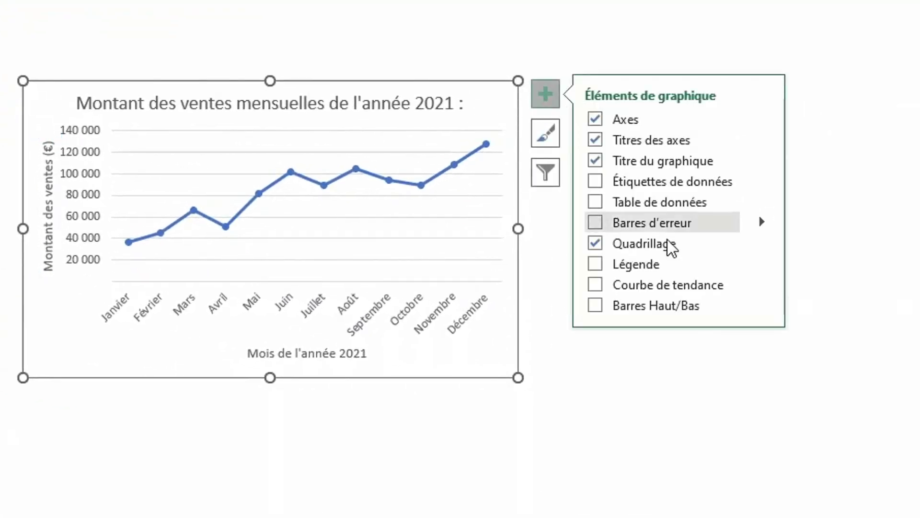
left_click(595, 285)
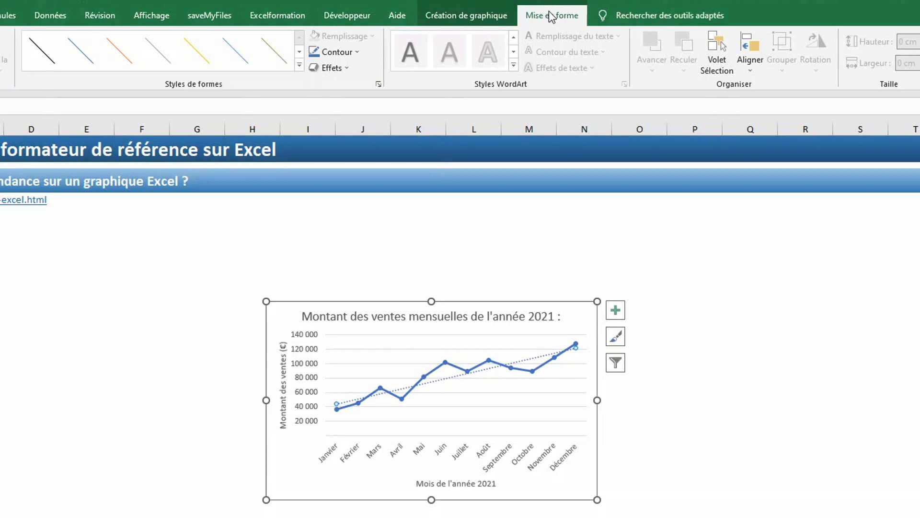
Restyle the trendline as a thick gold line with a dashed pattern.
left_click(203, 61)
left_click(353, 53)
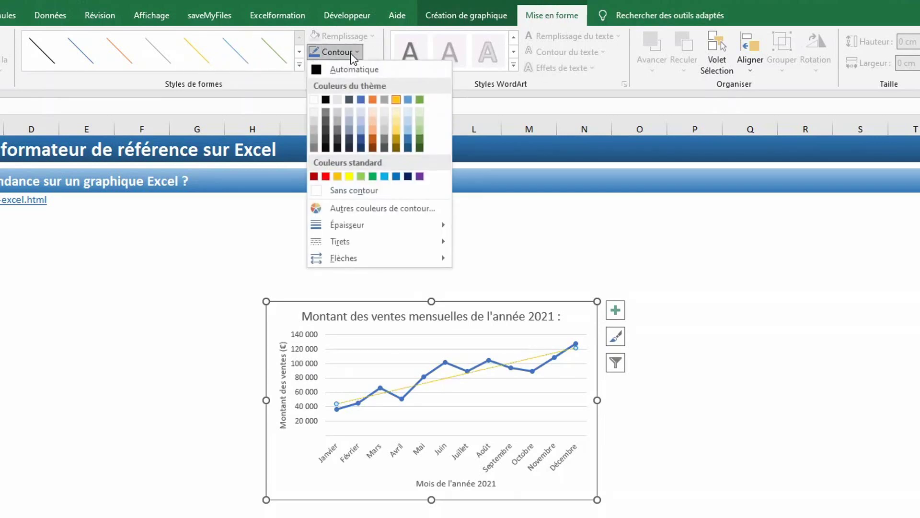
mouse_move(422, 230)
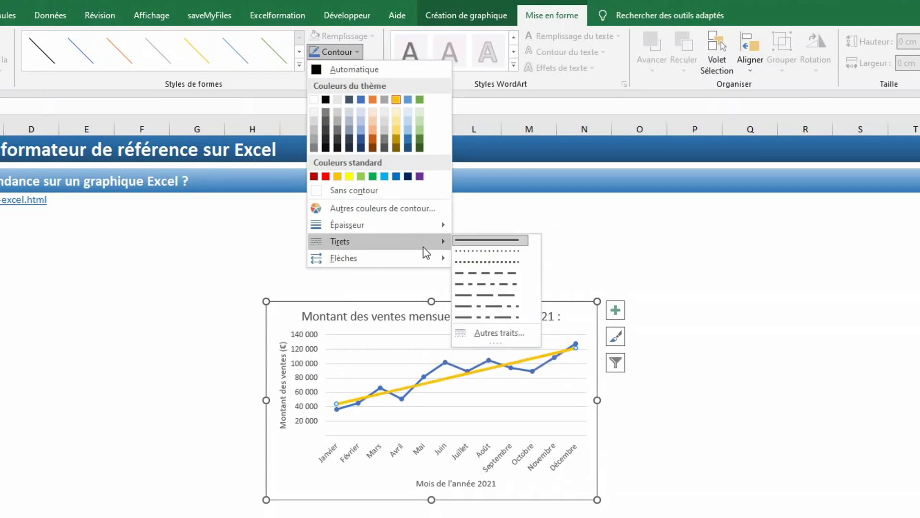
left_click(480, 272)
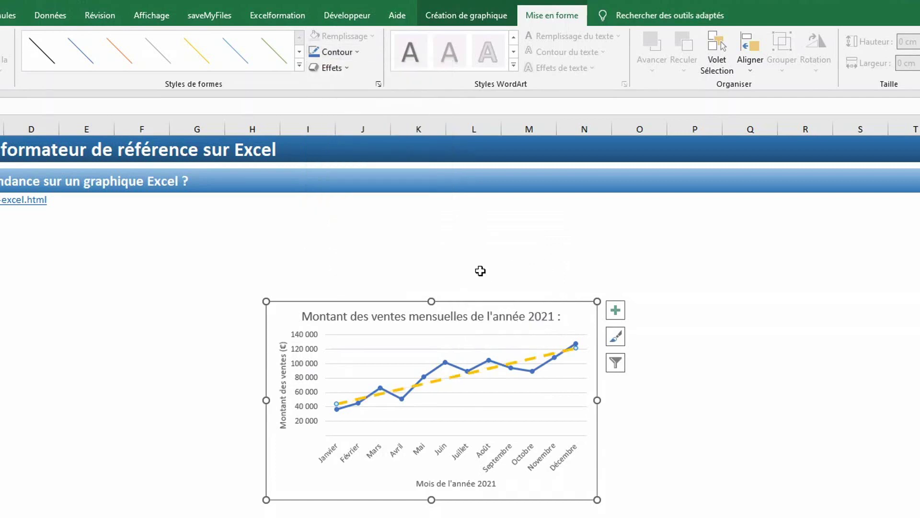
Give the trendline a filled arrowhead at its December end and a yellow glow effect.
left_click(334, 52)
mouse_move(426, 255)
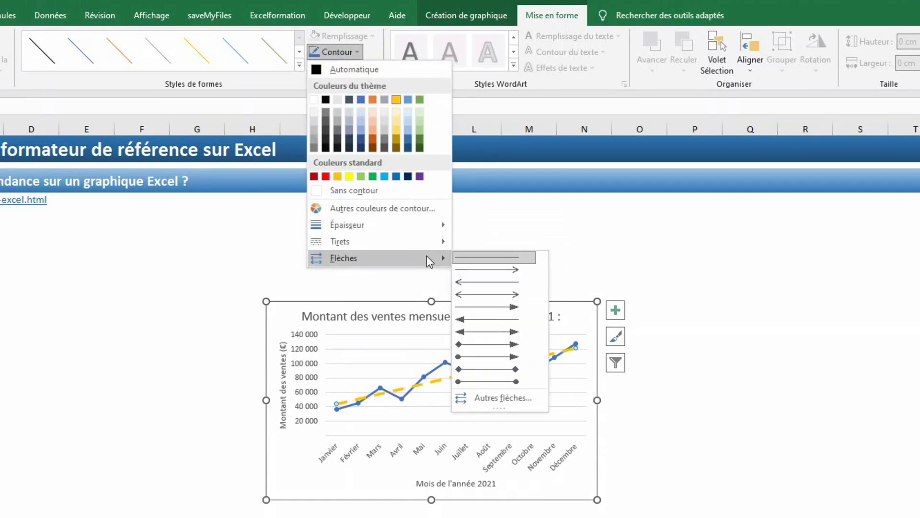
left_click(493, 306)
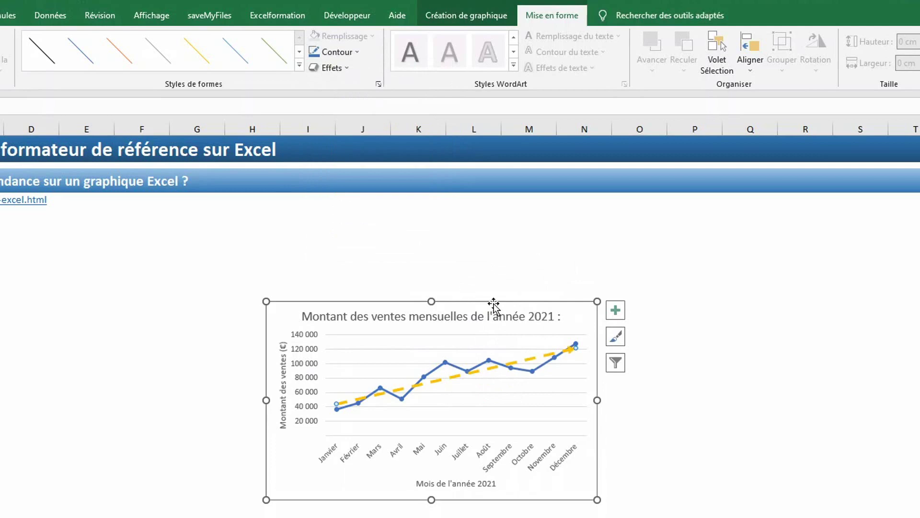
left_click(341, 70)
mouse_move(395, 184)
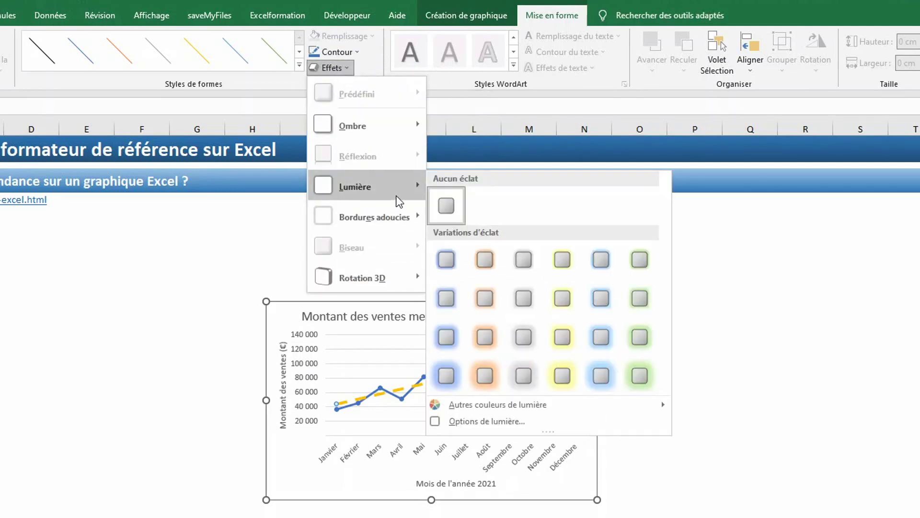
left_click(568, 331)
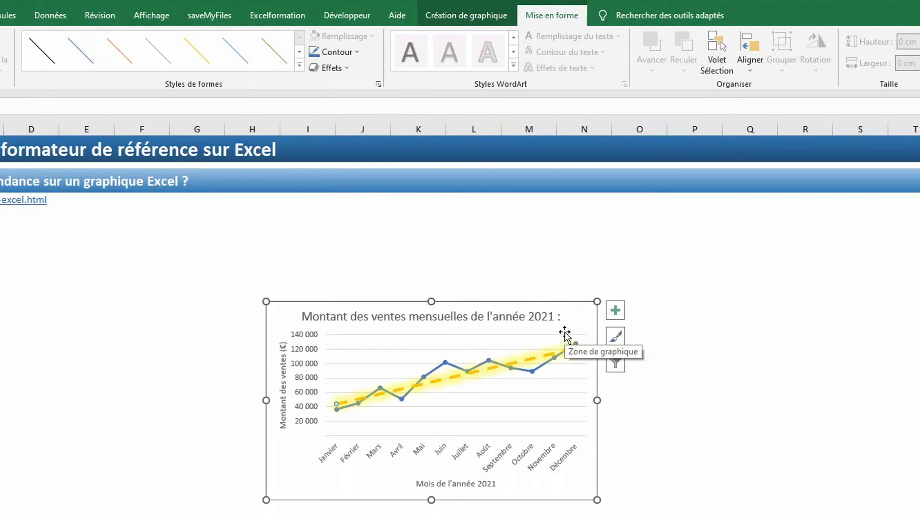
Open the detailed trendline options and give the trendline the custom name "tendance".
left_click(619, 311)
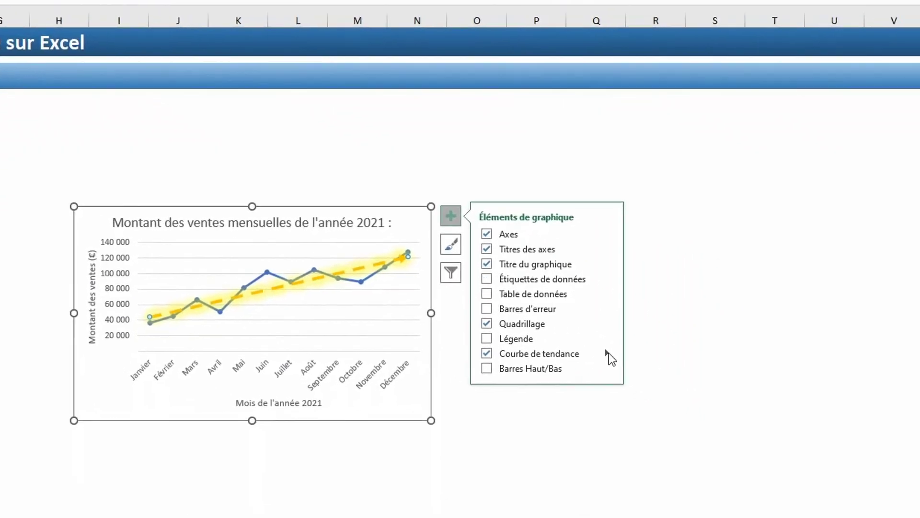
left_click(760, 437)
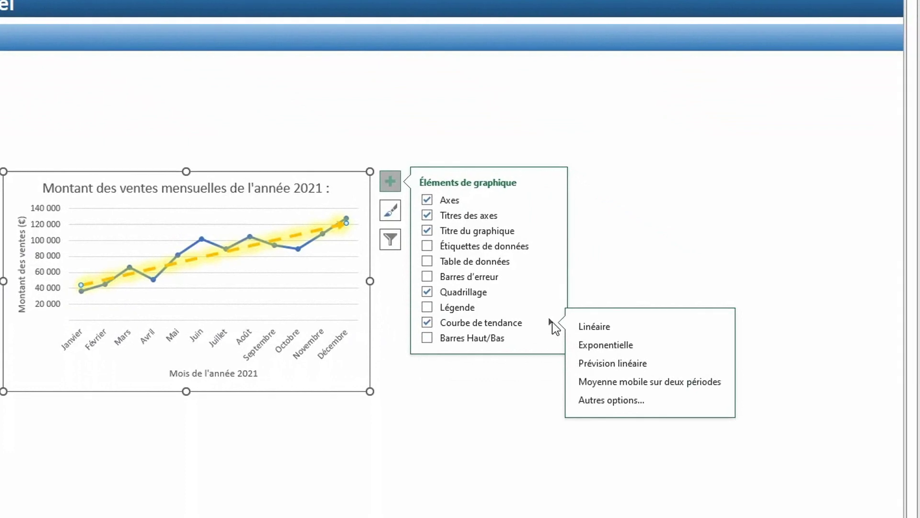
left_click(618, 400)
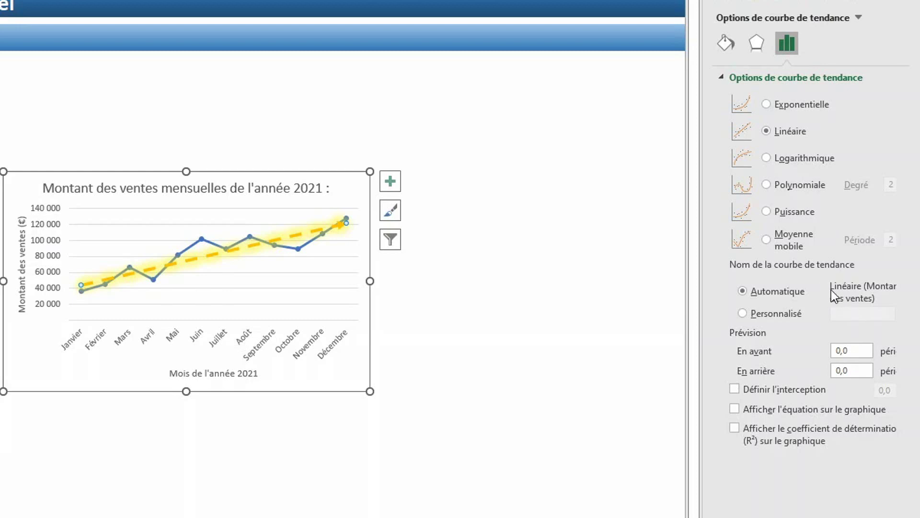
left_click(797, 312)
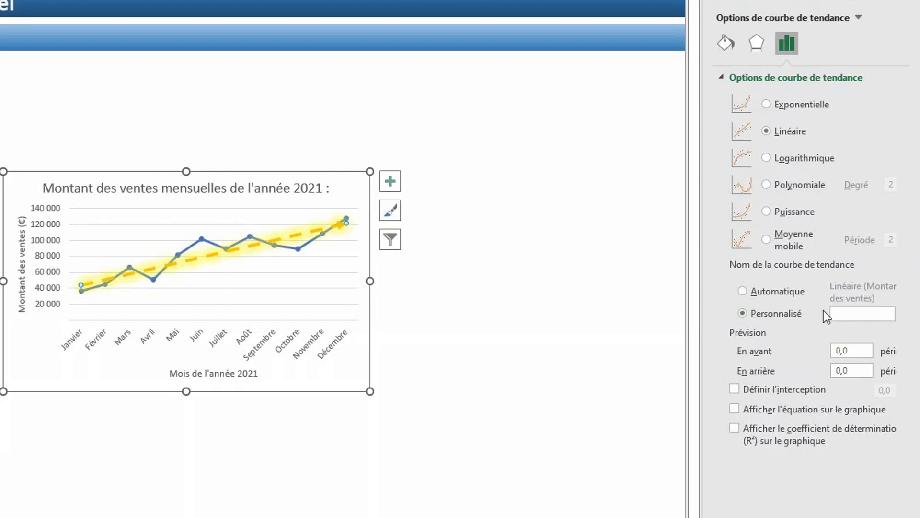
left_click(842, 314)
type("tendance")
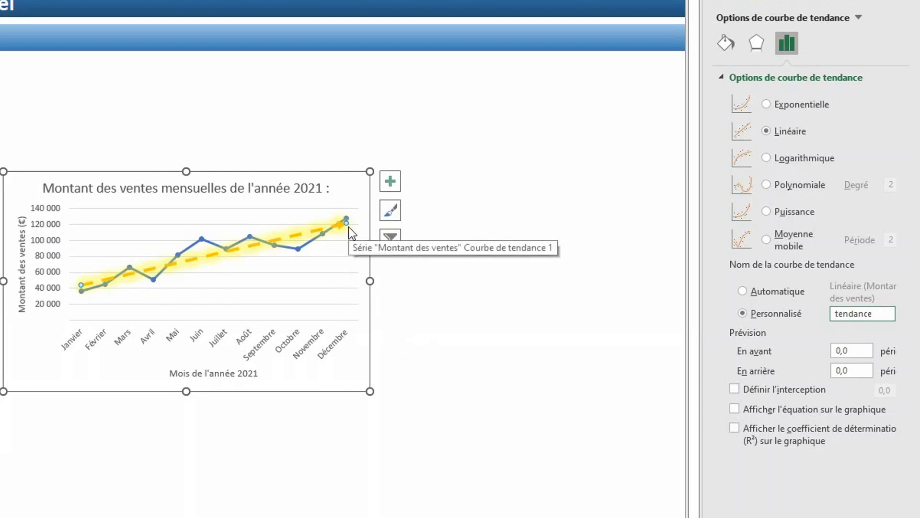
Extend the trendline forecast forward by 3 periods.
left_click(859, 350)
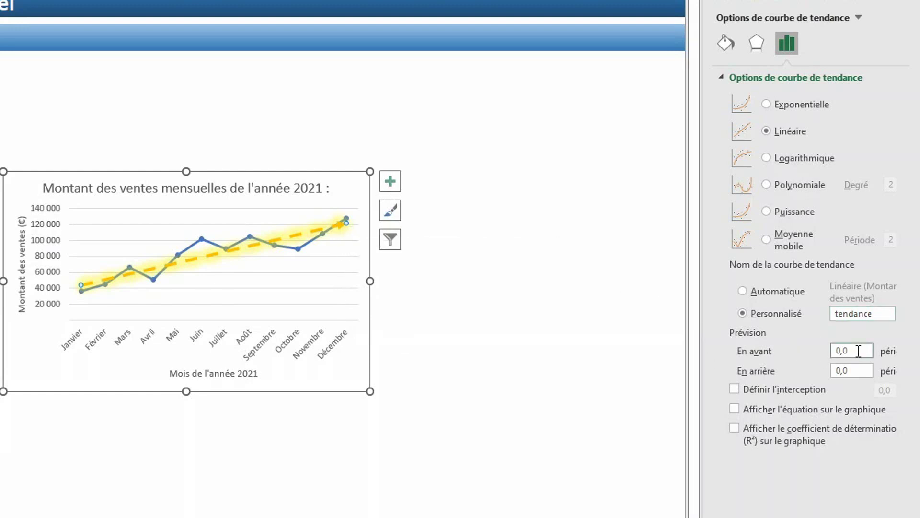
key("BackSpace")
key("BackSpace")
key("BackSpace")
type("3")
key("Tab")
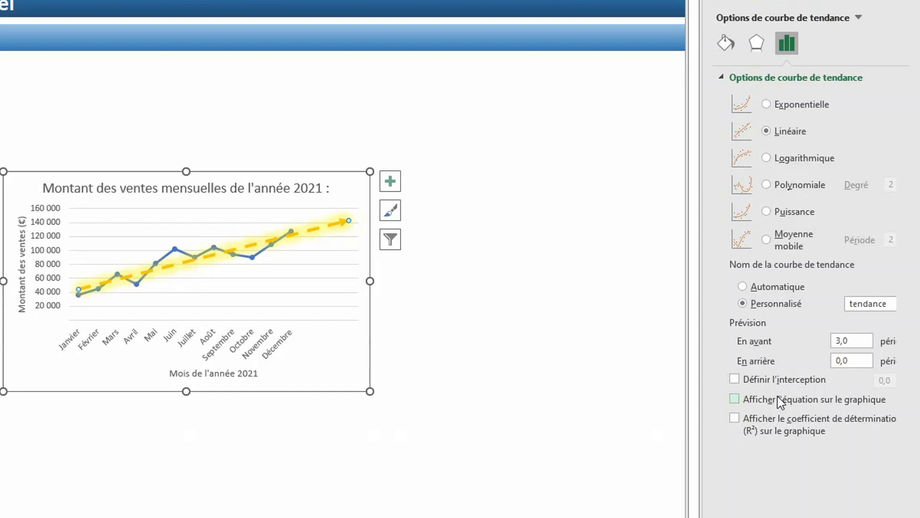
Display the trendline's equation and its coefficient of determination (R²) on the chart.
left_click(777, 396)
left_click(735, 418)
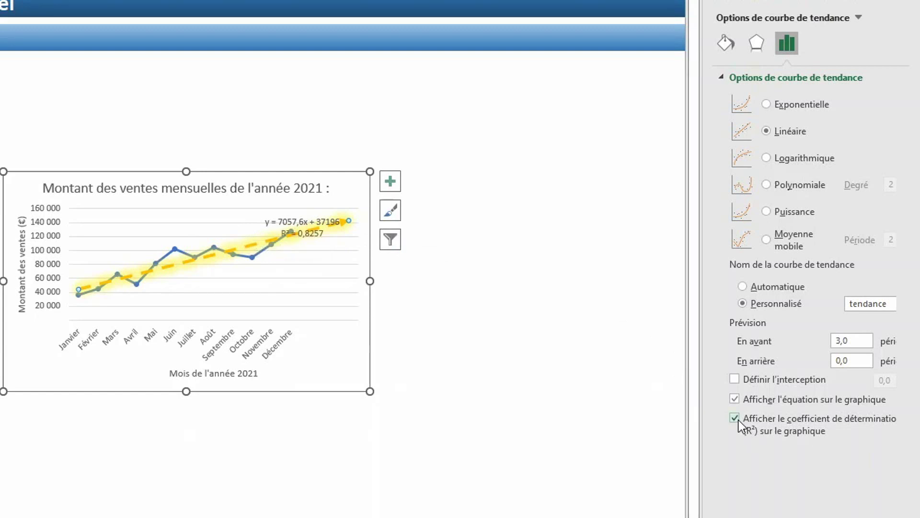